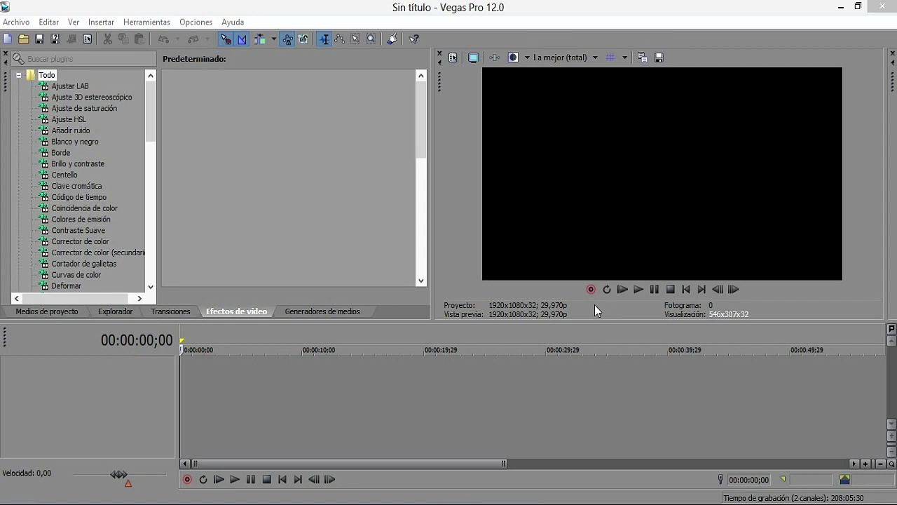
# Place a legacy text event with the "Sombra suave" preset at the start of the empty timeline.
pyautogui.click(606, 289)
pyautogui.click(321, 313)
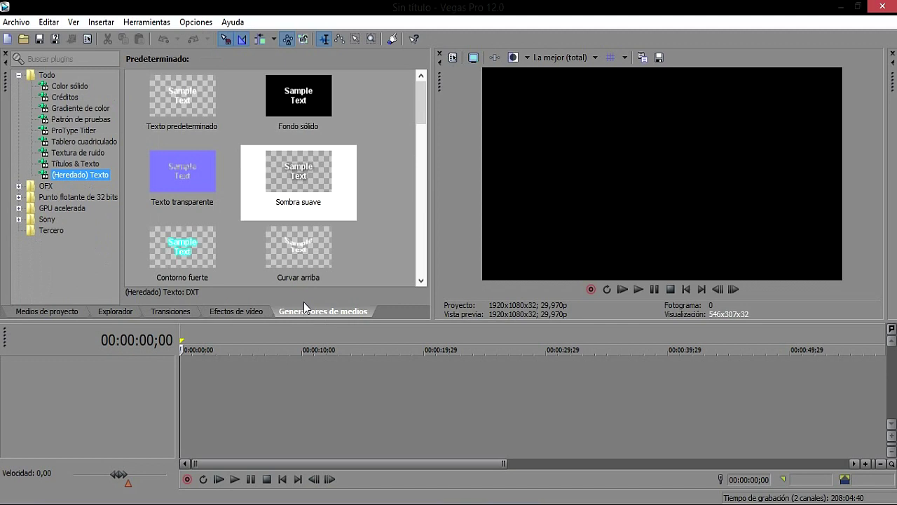
pyautogui.click(294, 169)
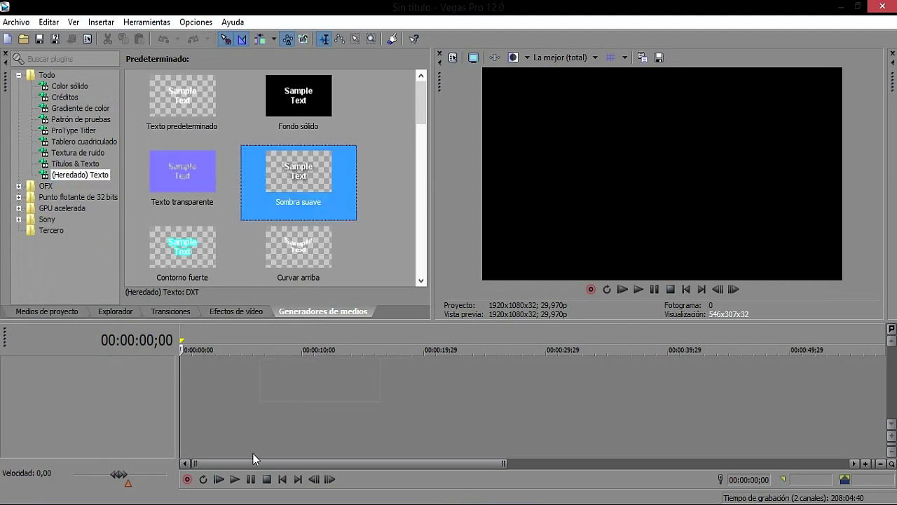
pyautogui.moveTo(191, 373); pyautogui.dragTo(172, 376)
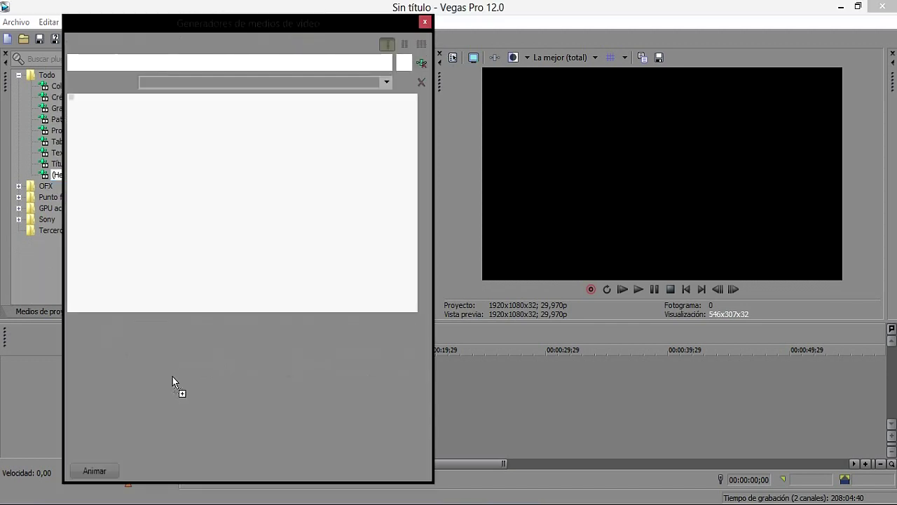
# Replace the sample text in the text generator with "BPVTV2".
pyautogui.click(307, 276)
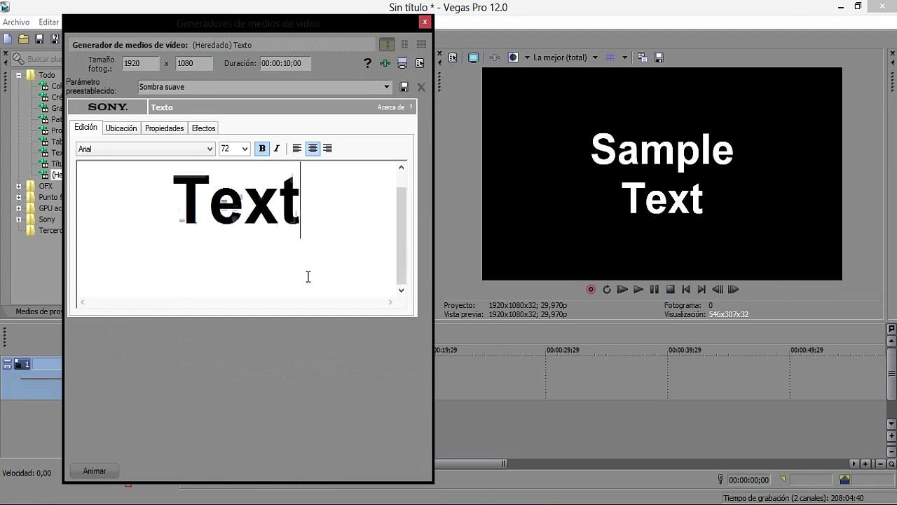
pyautogui.press('BackSpace')
pyautogui.press('BackSpace')
pyautogui.press('BackSpace')
pyautogui.press('BackSpace')
pyautogui.press('BackSpace')
pyautogui.press('BackSpace')
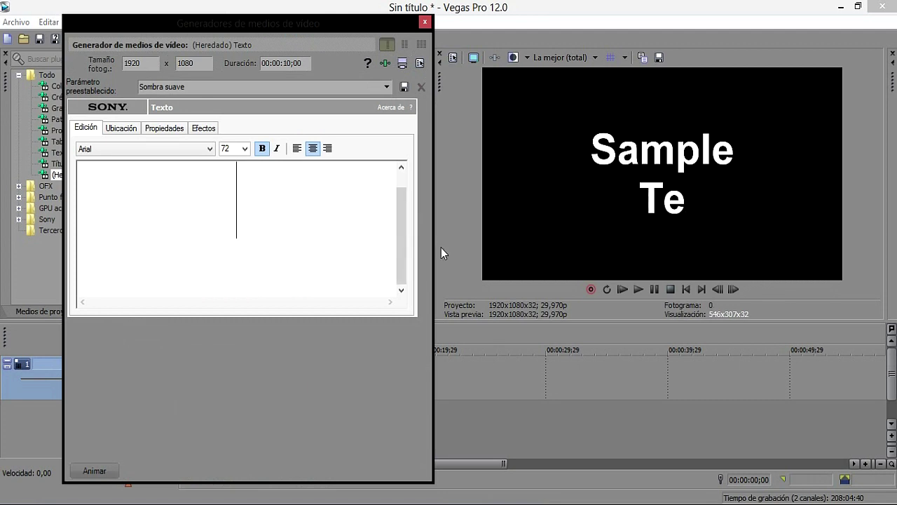
pyautogui.press('BackSpace')
pyautogui.press('BackSpace')
pyautogui.press('BackSpace')
pyautogui.press('BackSpace')
pyautogui.press('BackSpace')
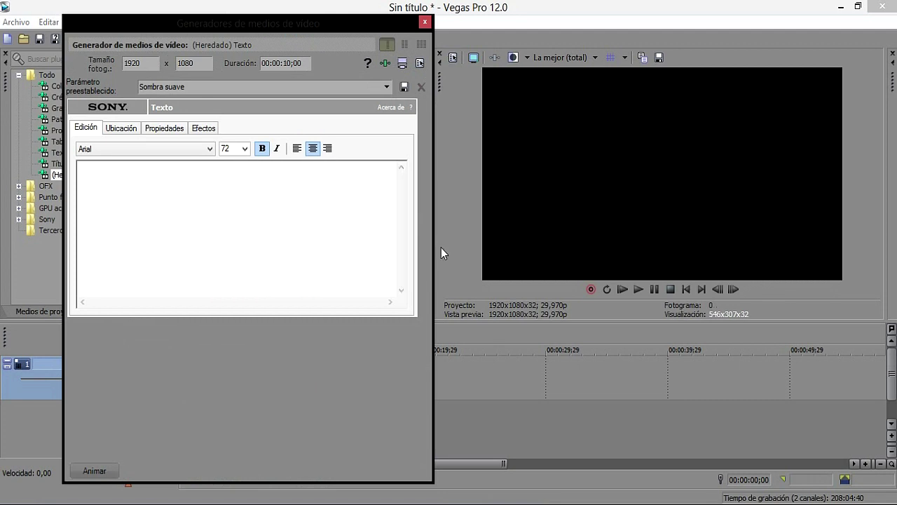
pyautogui.write('BPV')
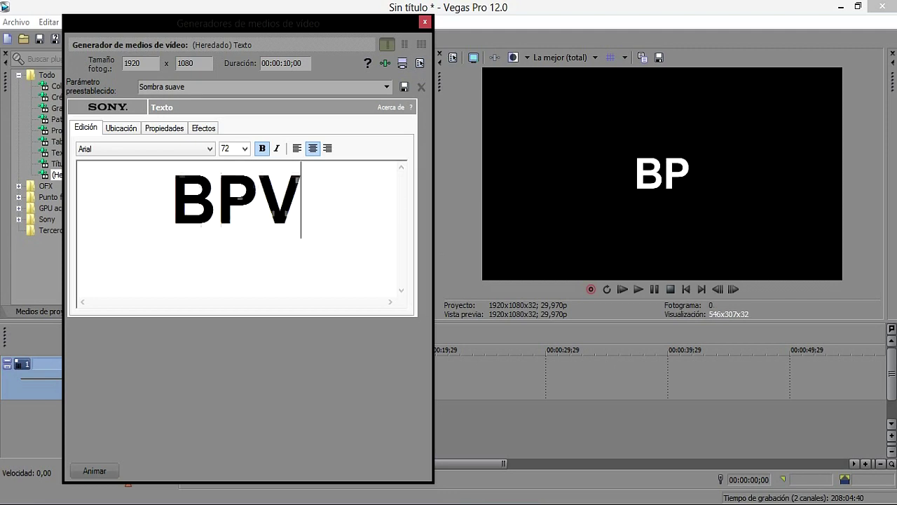
pyautogui.write('TV2')
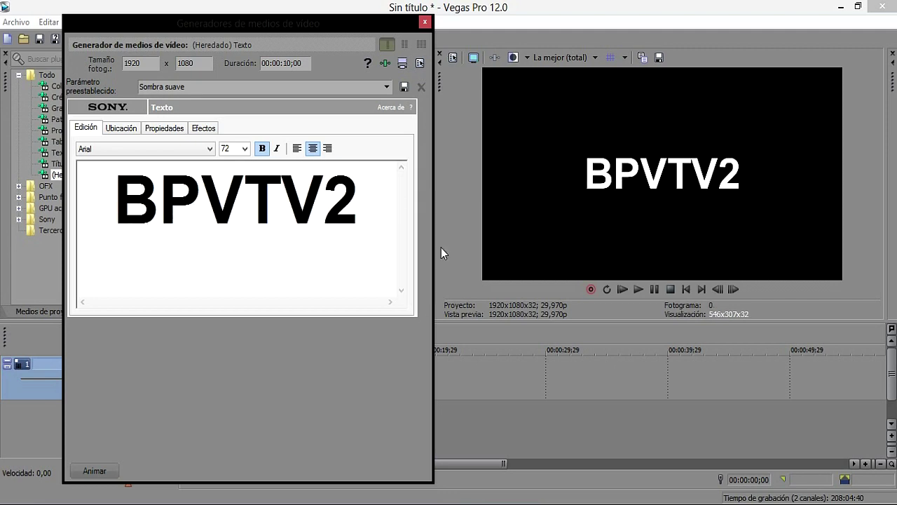
# Set the font of the BPVTV2 title to Arial Black.
pyautogui.click(209, 148)
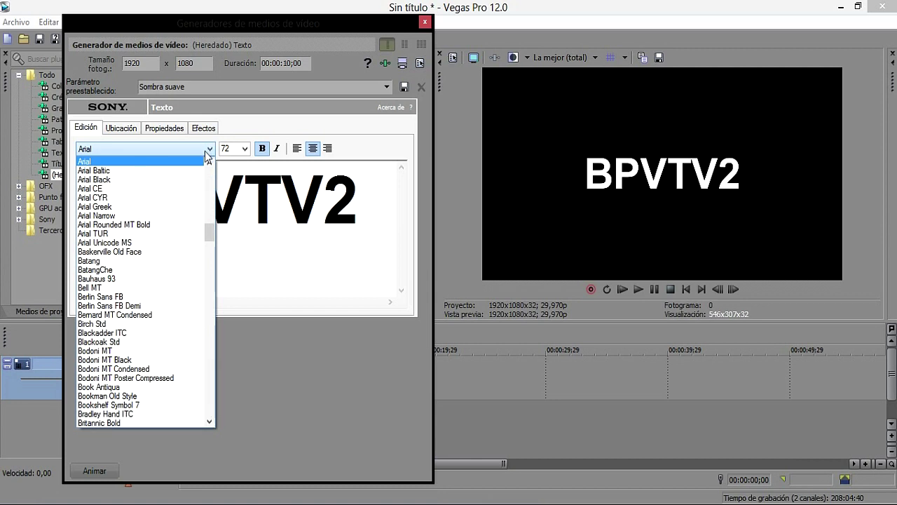
pyautogui.click(188, 180)
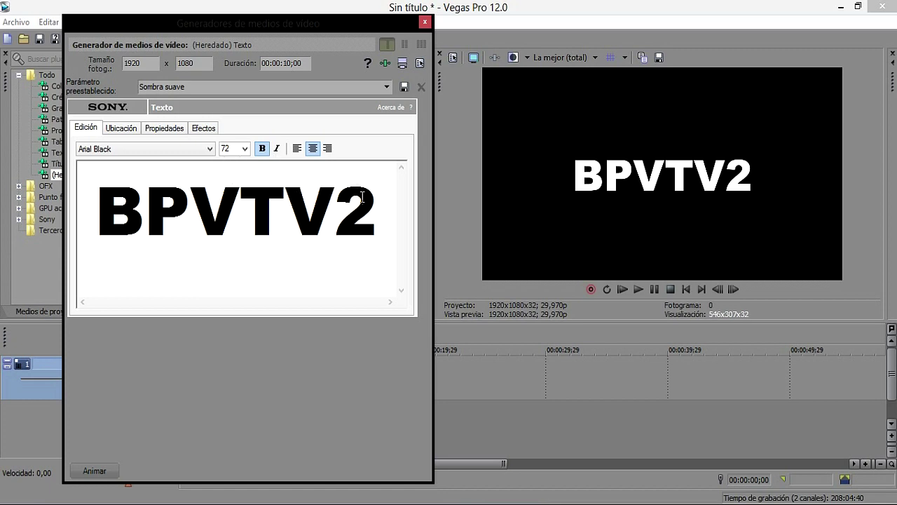
pyautogui.moveTo(361, 28); pyautogui.dragTo(684, 230)
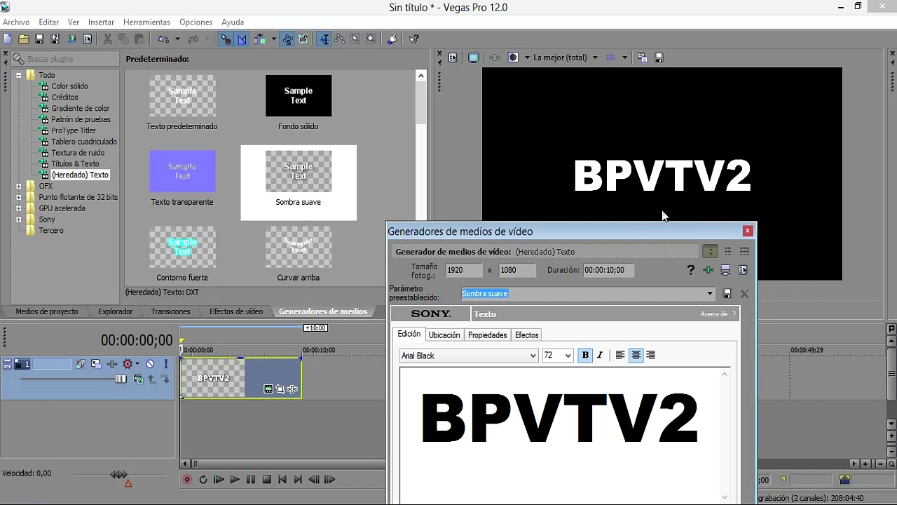
pyautogui.moveTo(599, 232); pyautogui.dragTo(305, 14)
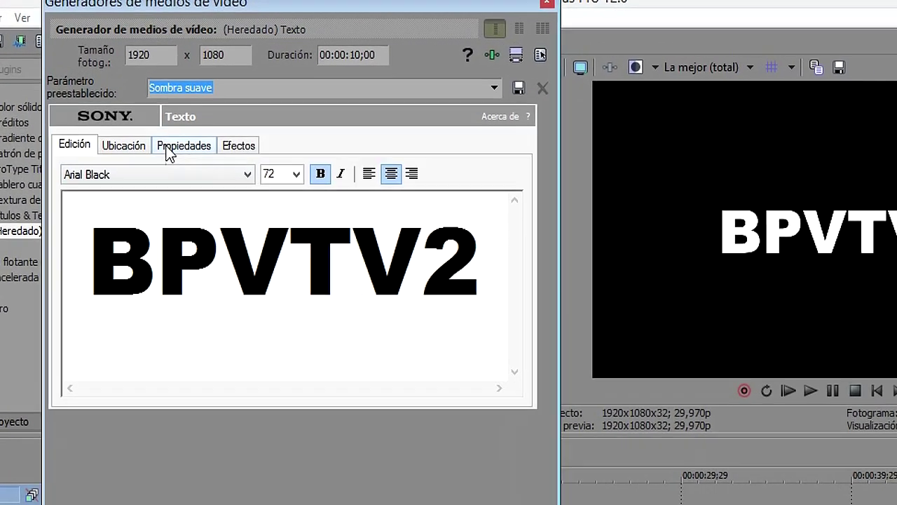
# Try a blue and a red background colour for the title, make the background fully transparent again and close the generator settings.
pyautogui.click(174, 152)
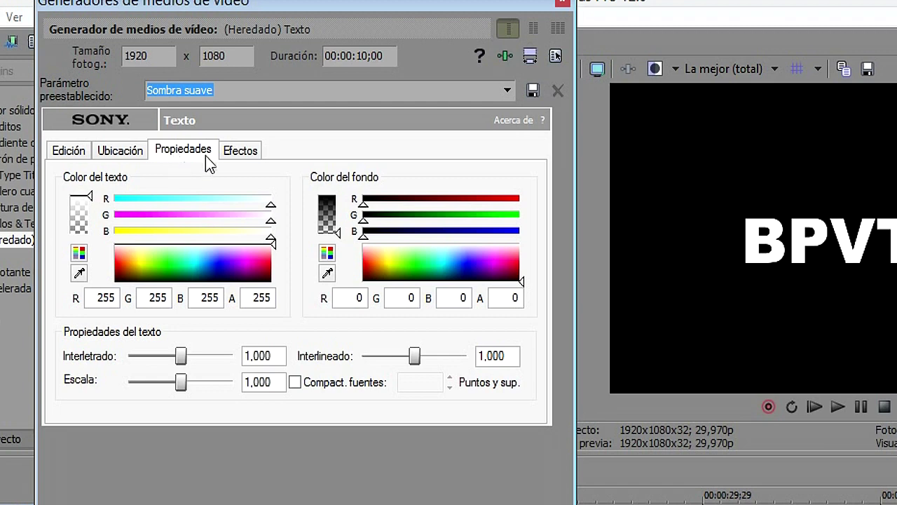
pyautogui.click(475, 269)
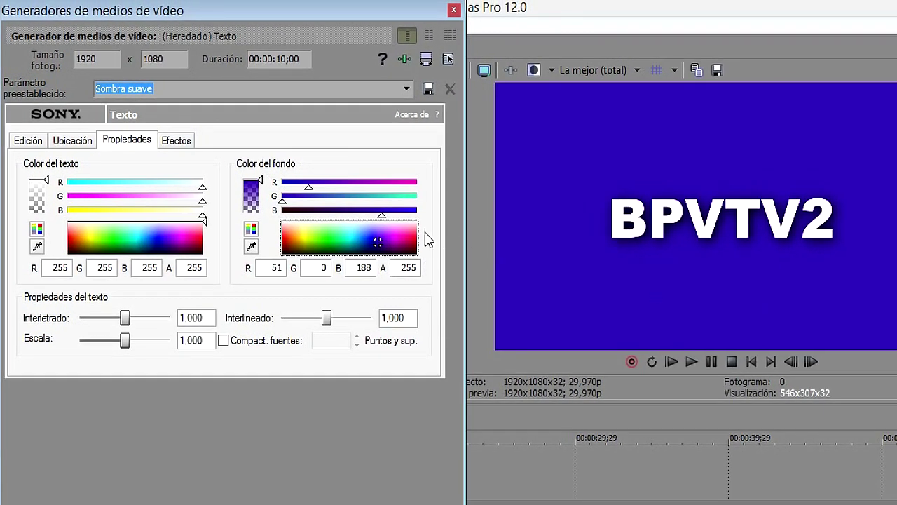
pyautogui.click(416, 236)
pyautogui.moveTo(259, 182); pyautogui.dragTo(270, 234)
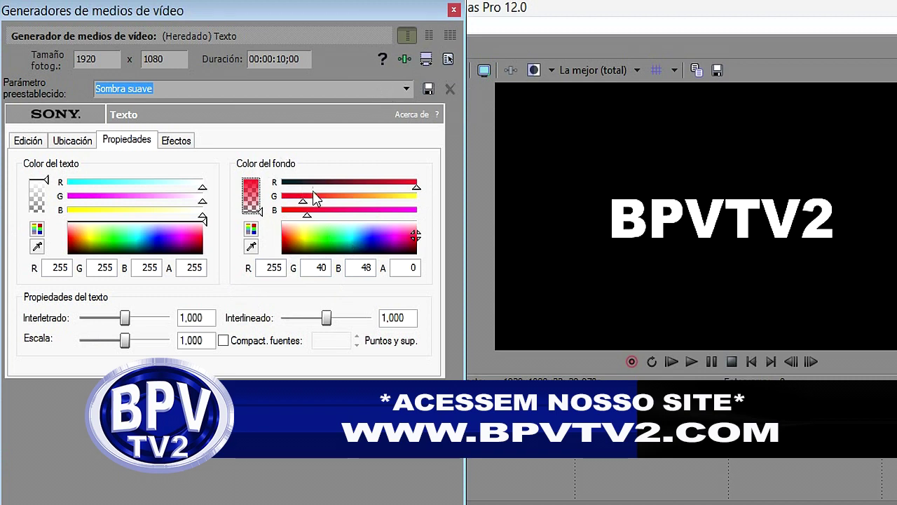
pyautogui.click(453, 10)
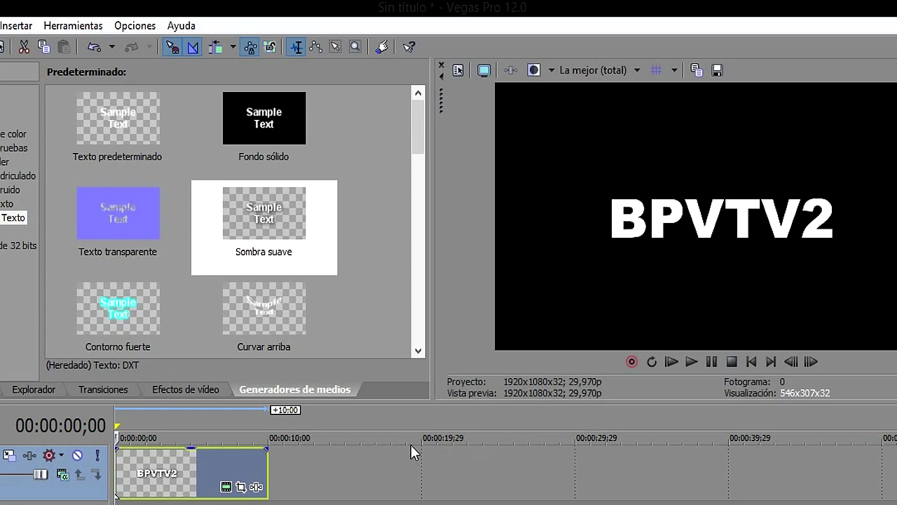
# Insert a new video track above the title and move the BPVTV2 event up onto it, at the timeline start.
pyautogui.rightClick(327, 477)
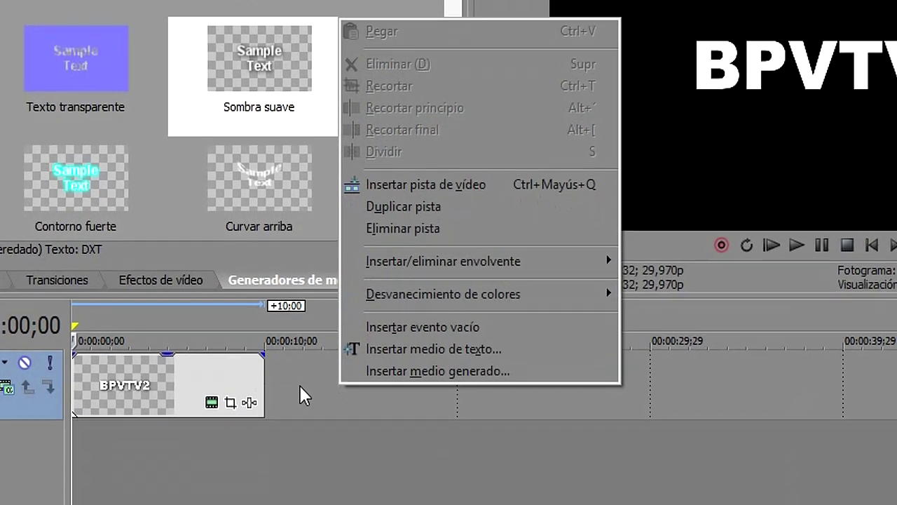
pyautogui.click(306, 471)
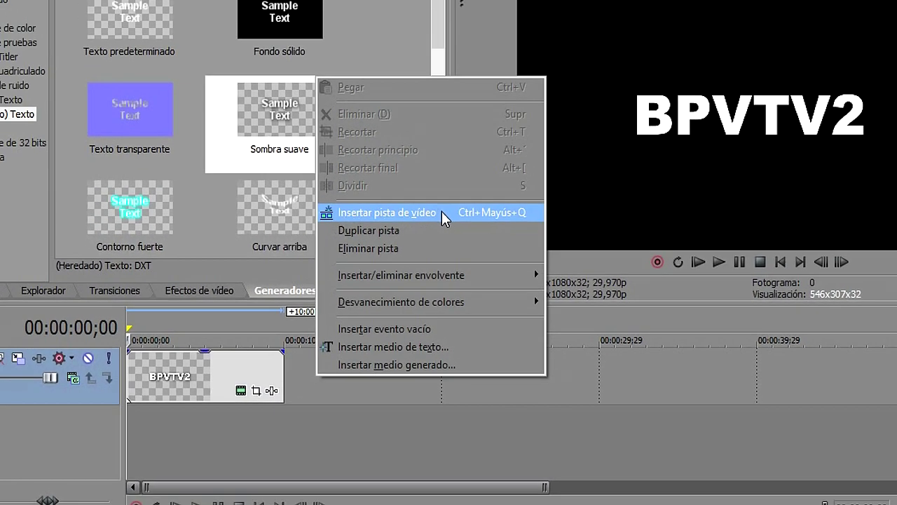
pyautogui.click(463, 169)
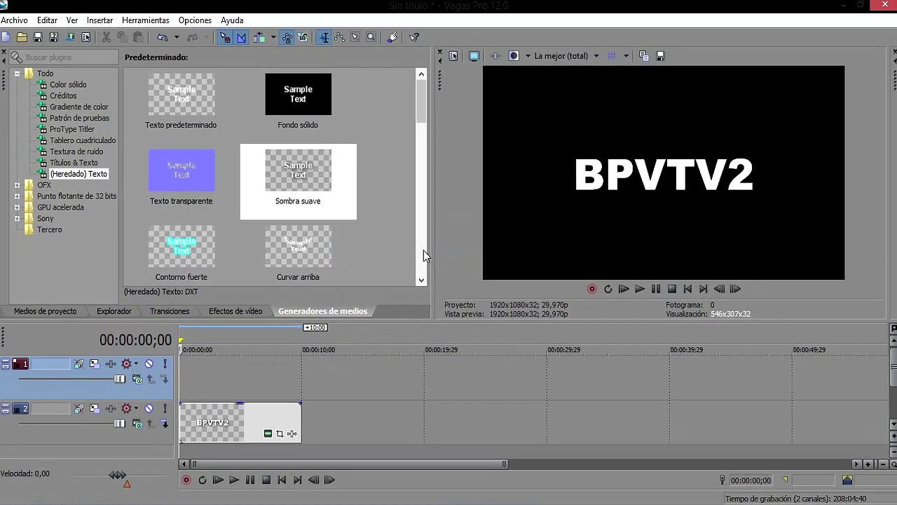
pyautogui.click(246, 421)
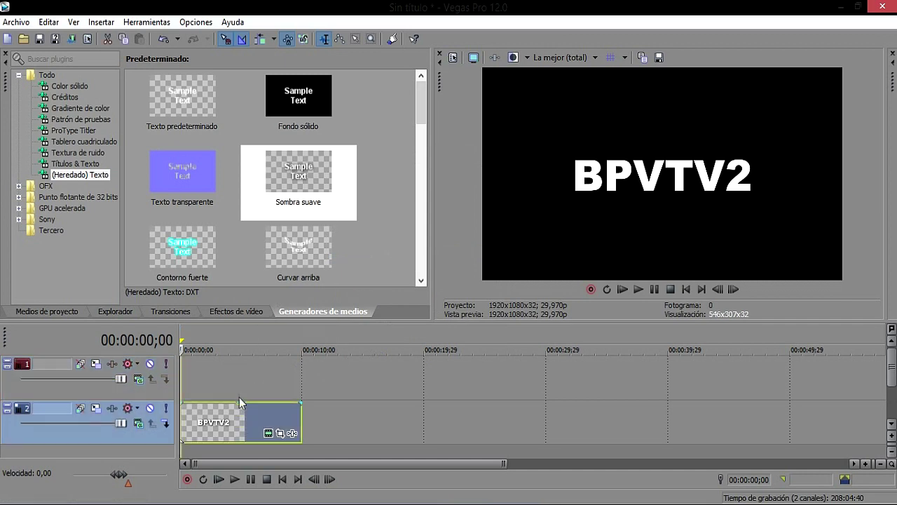
pyautogui.moveTo(238, 420); pyautogui.dragTo(239, 372)
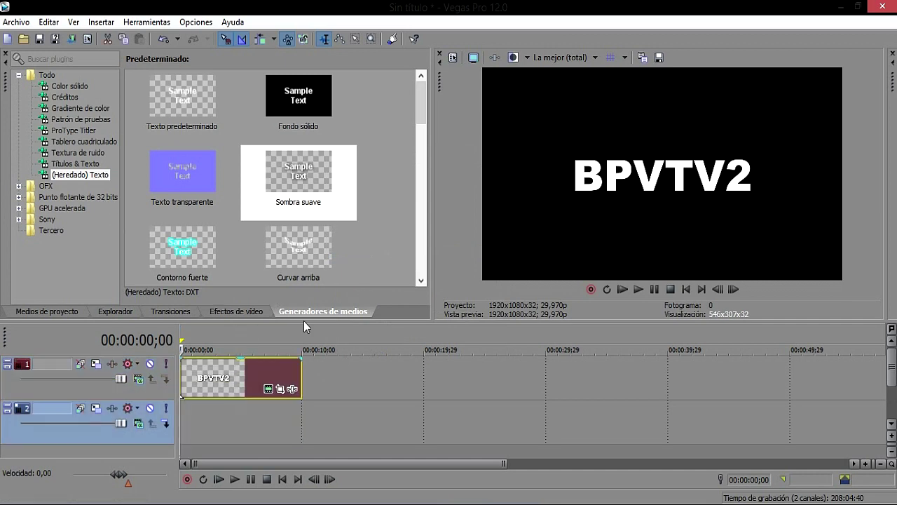
# Add the "Azul" solid colour event on track 2 beneath the title and darken it to 0,0; 0,07; 0,73; 1,0.
pyautogui.click(68, 85)
pyautogui.moveTo(190, 239); pyautogui.dragTo(226, 421)
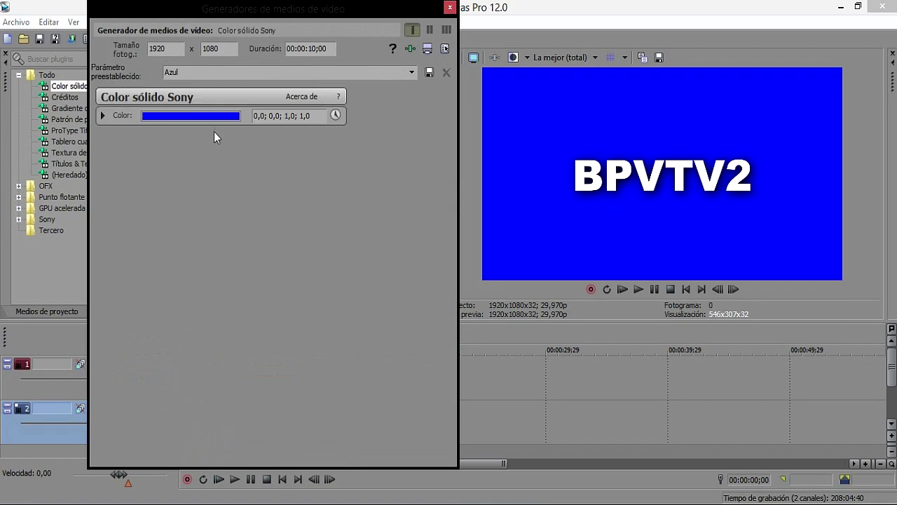
pyautogui.click(214, 117)
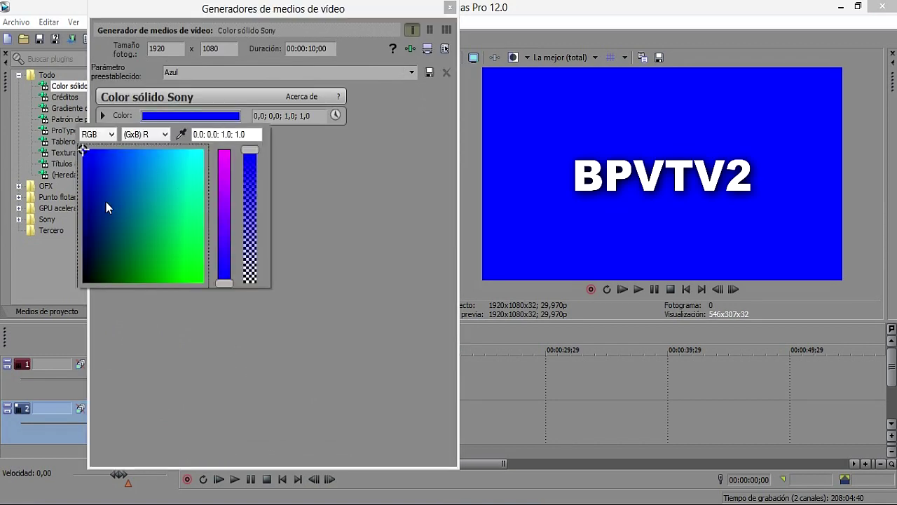
pyautogui.click(91, 186)
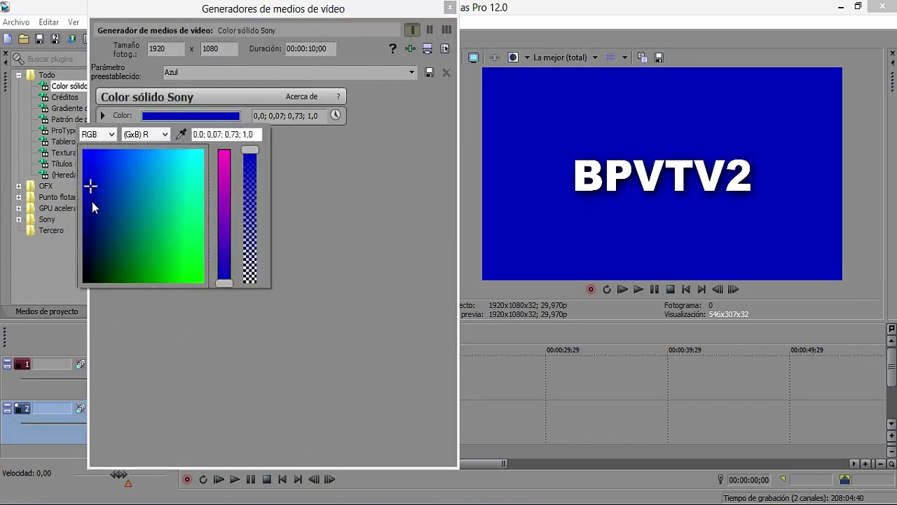
pyautogui.click(452, 21)
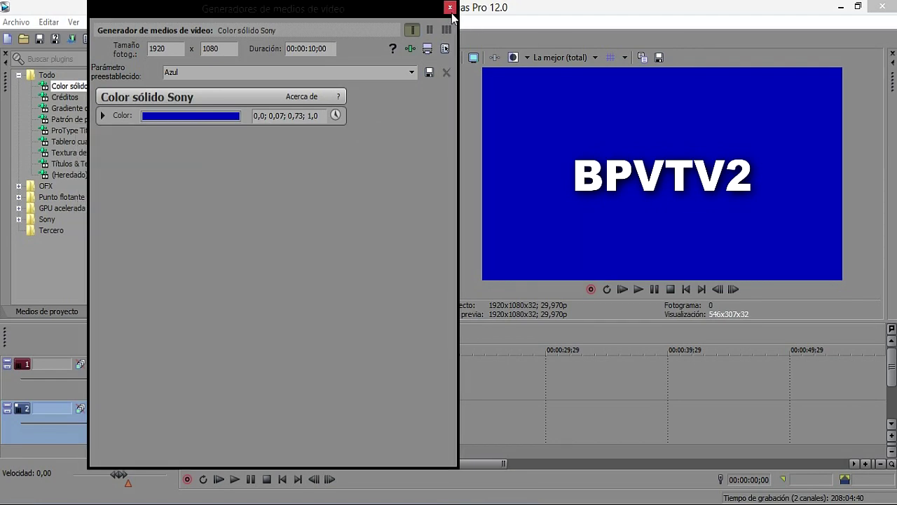
pyautogui.click(450, 9)
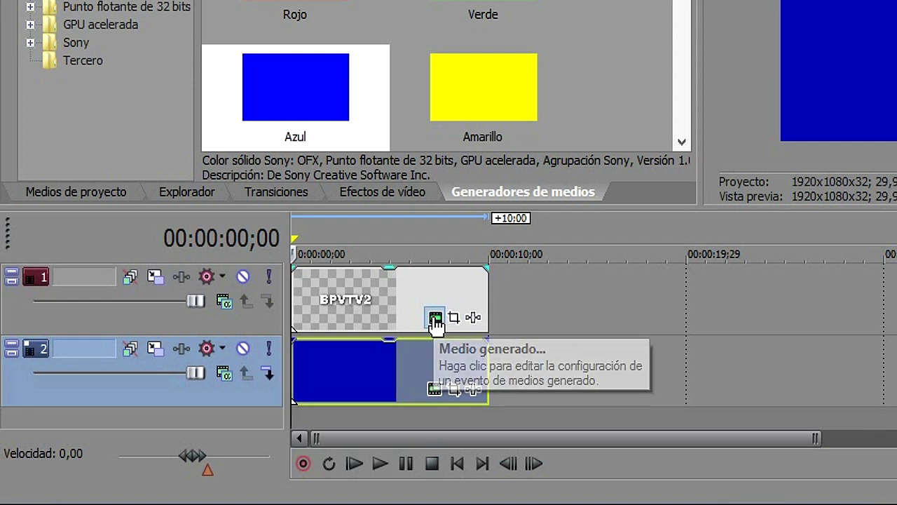
# Try a yellow outline with a feather of 0,154 on the BPVTV2 title and switch the outline off again.
pyautogui.click(435, 319)
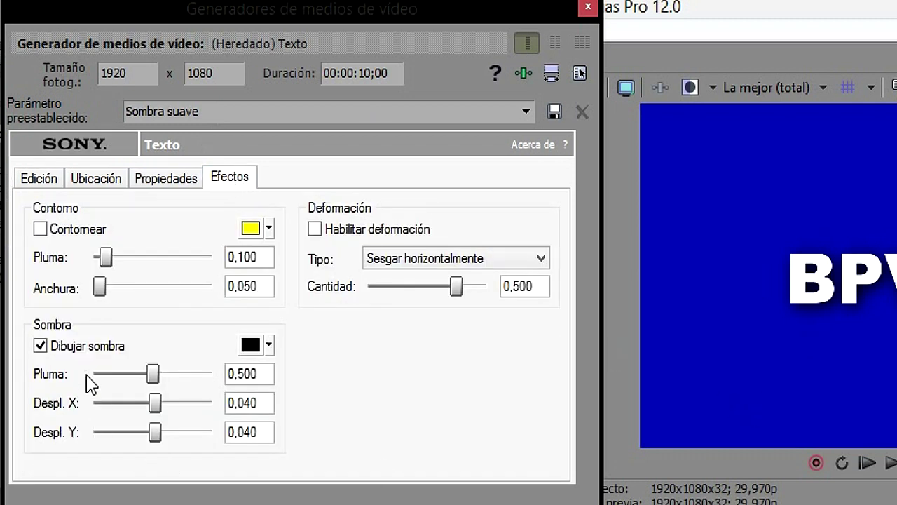
pyautogui.moveTo(108, 257)
pyautogui.mouseDown()
pyautogui.moveTo(89, 259)
pyautogui.moveTo(105, 258)
pyautogui.mouseUp()
pyautogui.moveTo(92, 228); pyautogui.dragTo(100, 230)
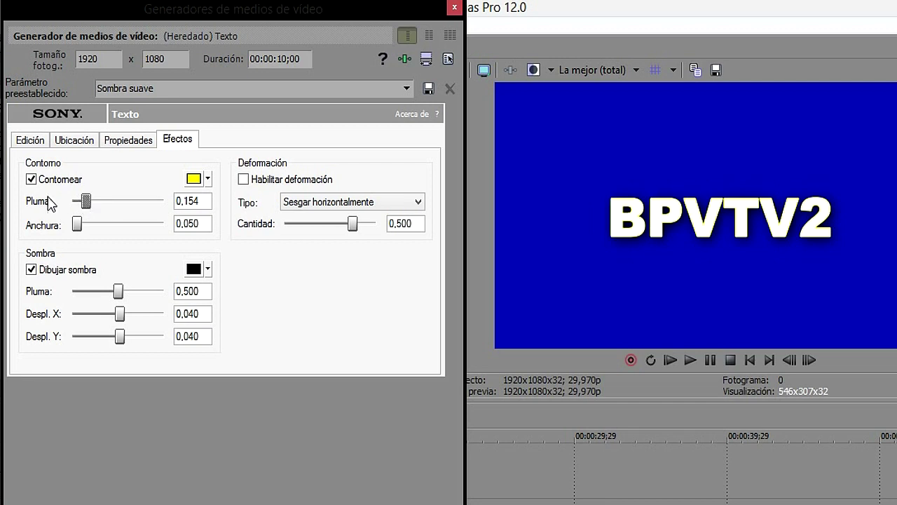
pyautogui.click(31, 180)
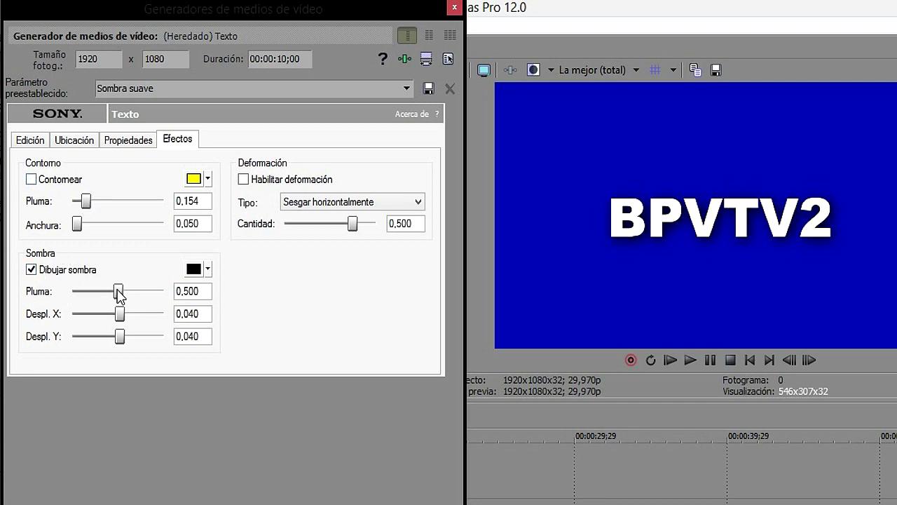
# Set the title's shadow feather to 0,000 and both its X and Y offsets to 0,054, and close the text settings.
pyautogui.moveTo(120, 293); pyautogui.dragTo(69, 295)
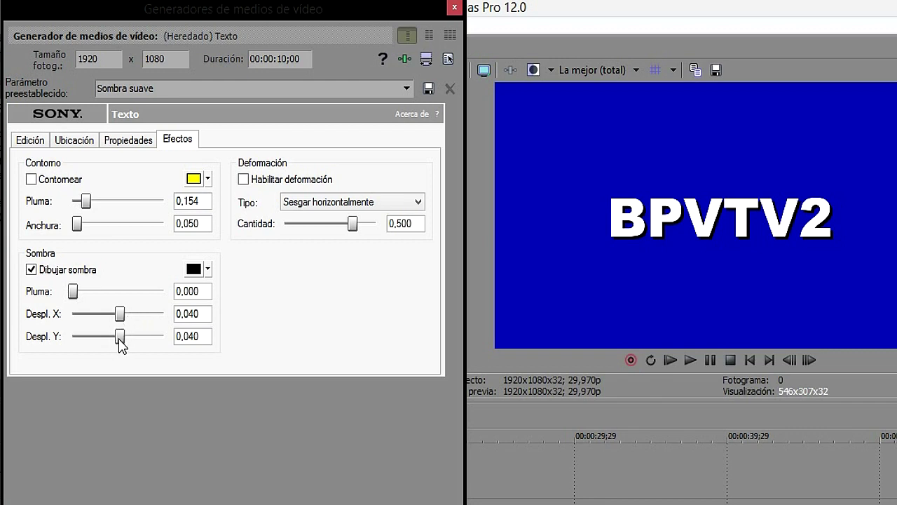
pyautogui.moveTo(119, 339); pyautogui.dragTo(122, 339)
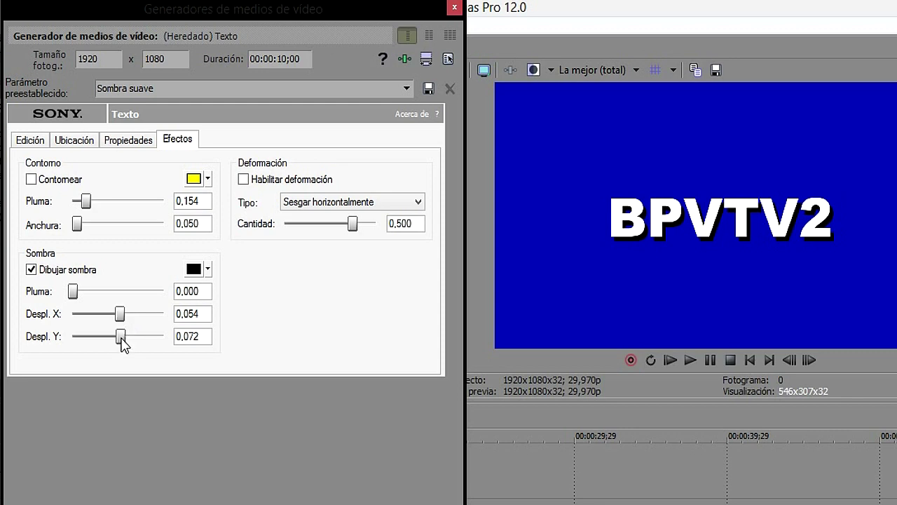
pyautogui.moveTo(121, 336); pyautogui.dragTo(120, 335)
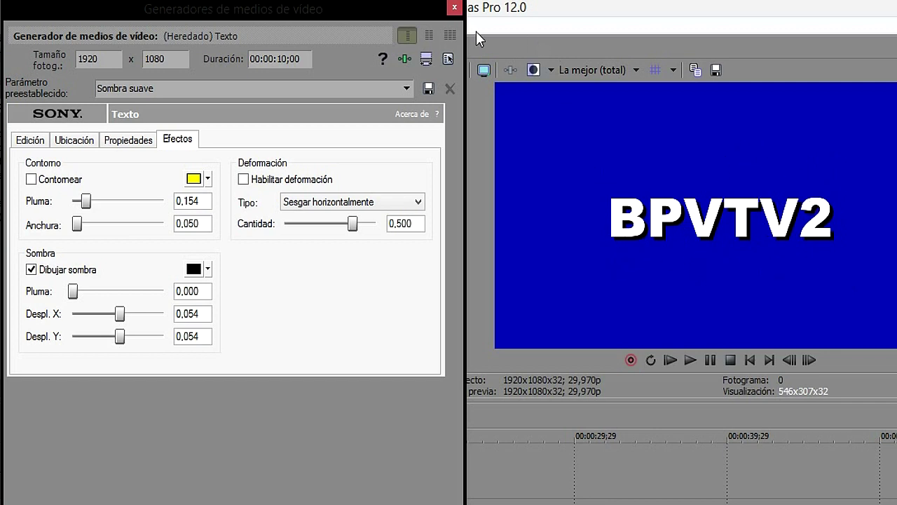
pyautogui.click(456, 7)
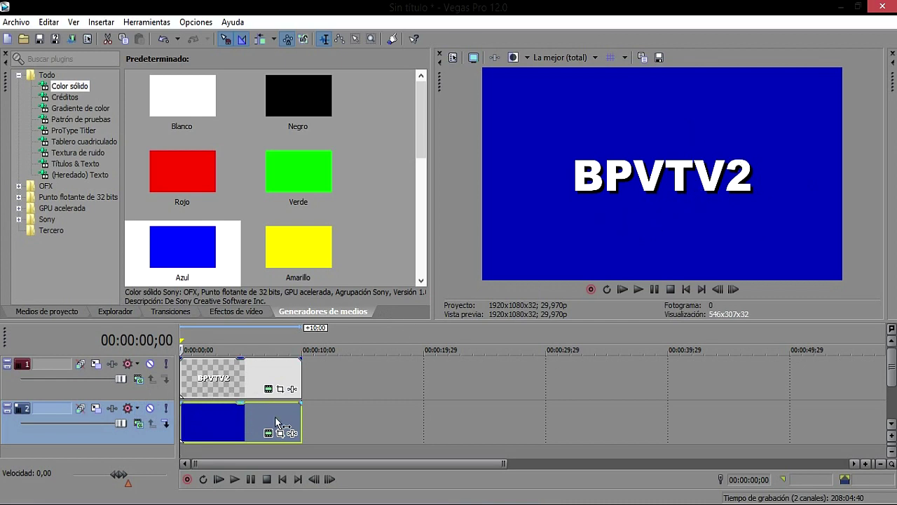
# Brighten the solid blue background on track 2 to 0,0; 0,07; 0,85; 1,0 and close its generator settings.
pyautogui.click(269, 435)
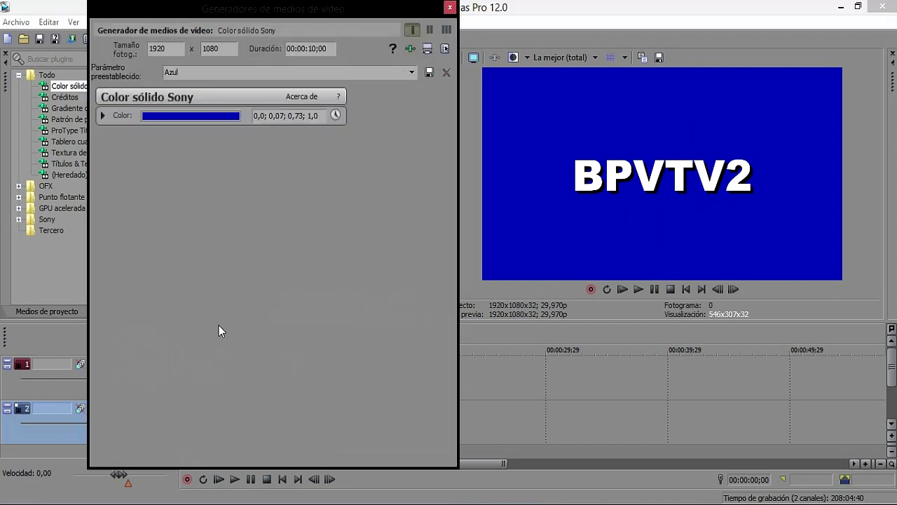
pyautogui.click(218, 117)
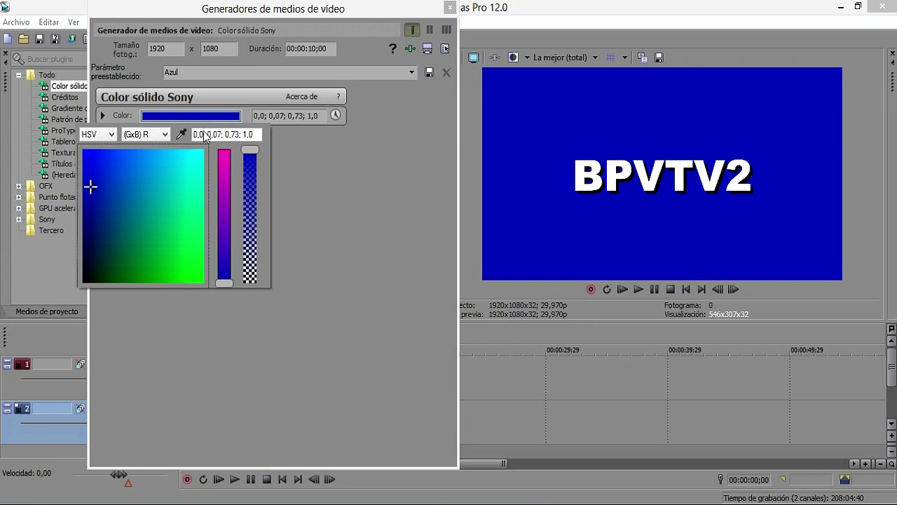
pyautogui.click(92, 169)
pyautogui.click(450, 9)
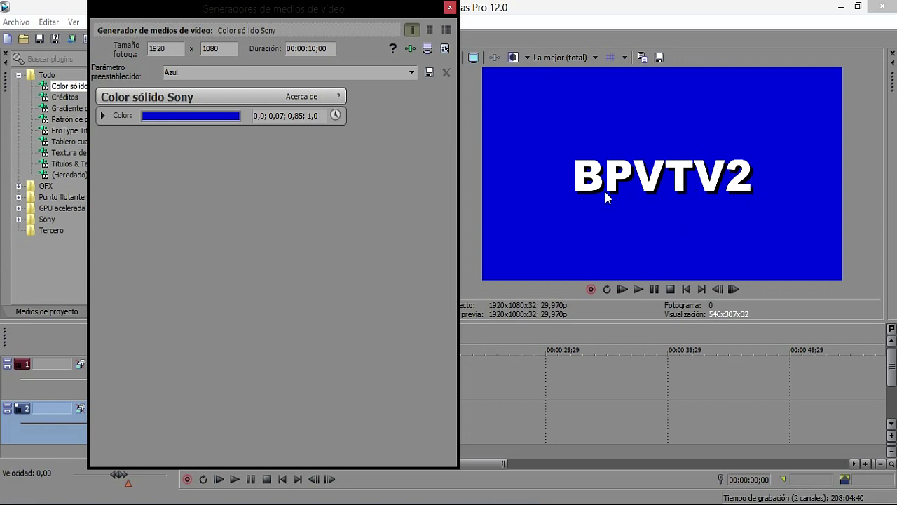
pyautogui.click(451, 9)
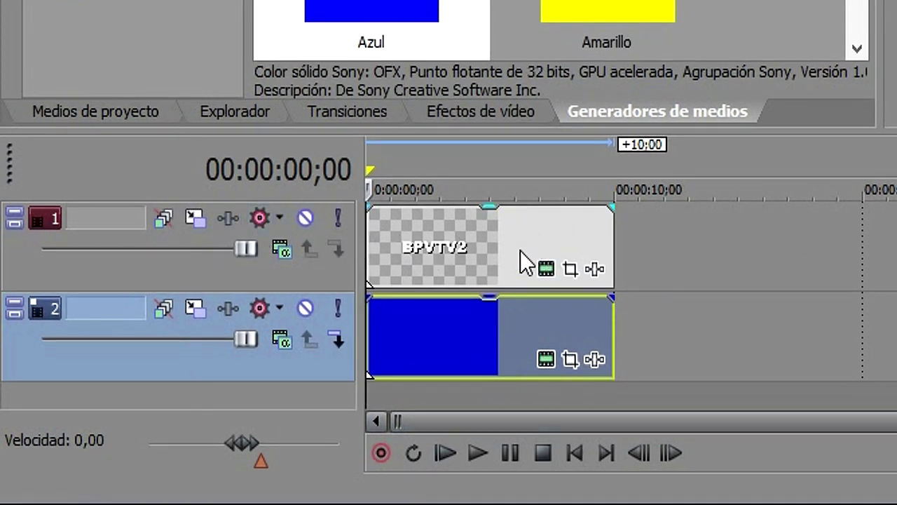
# Switch track 1's compositing mode to Alfa de origen 3D and open its track motion settings clear of the video preview.
pyautogui.click(280, 246)
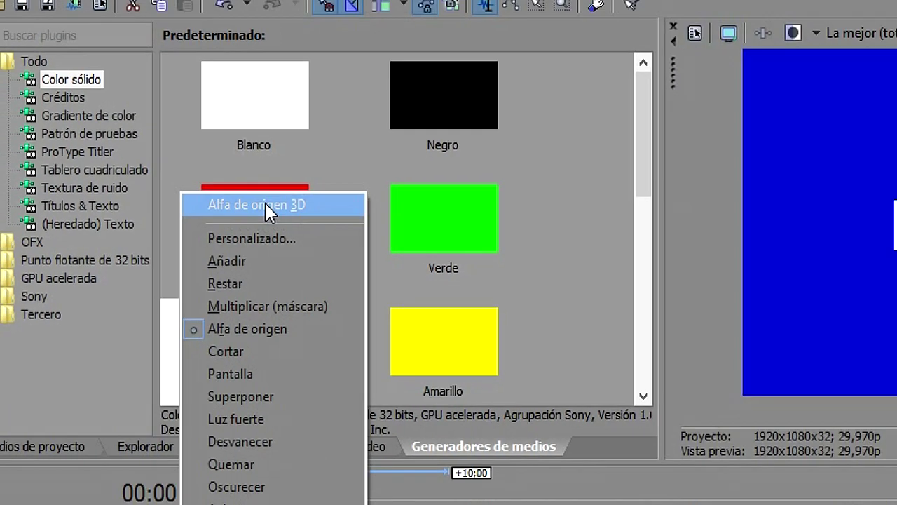
pyautogui.click(267, 211)
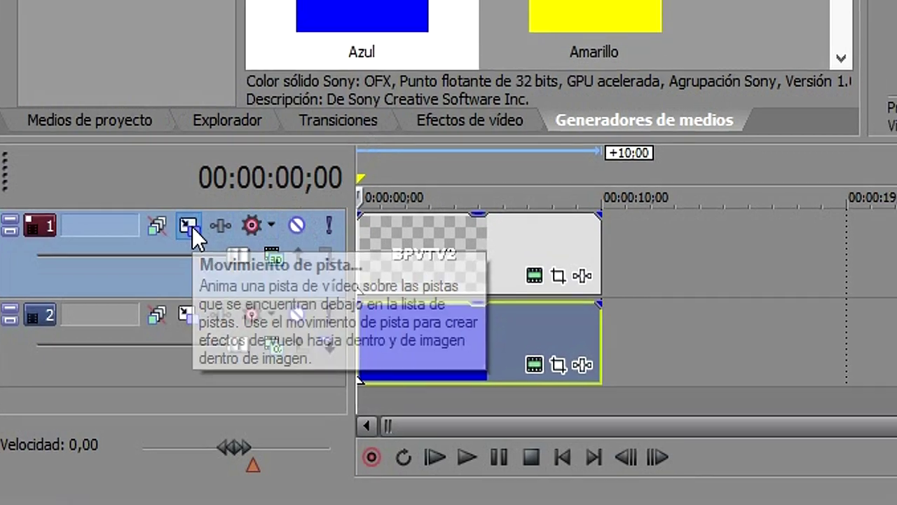
pyautogui.click(197, 215)
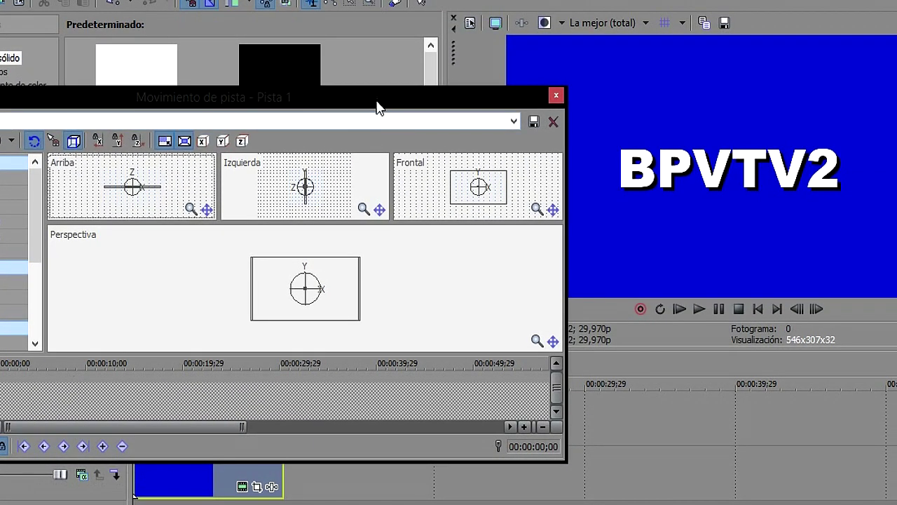
pyautogui.moveTo(376, 107); pyautogui.dragTo(745, 242)
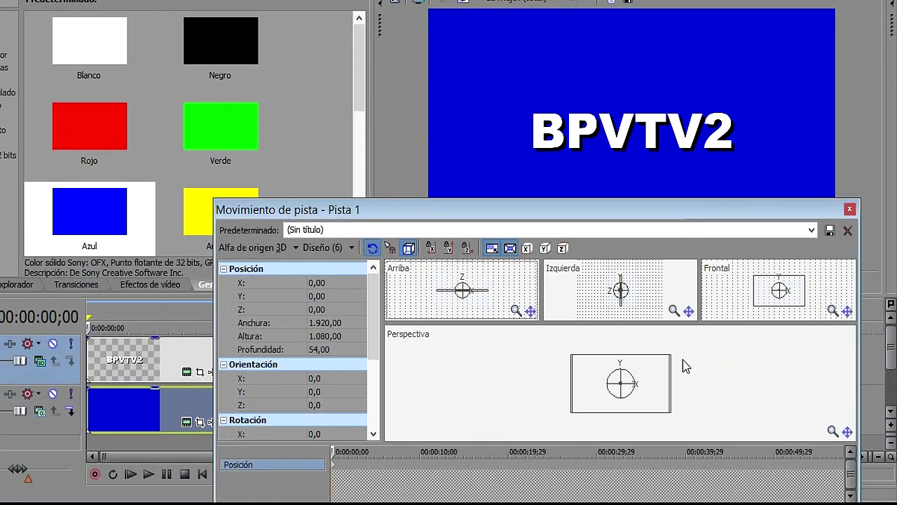
# Enlarge the title's track motion frame proportionally to about 3.080 wide by 1.732 high.
pyautogui.click(670, 356)
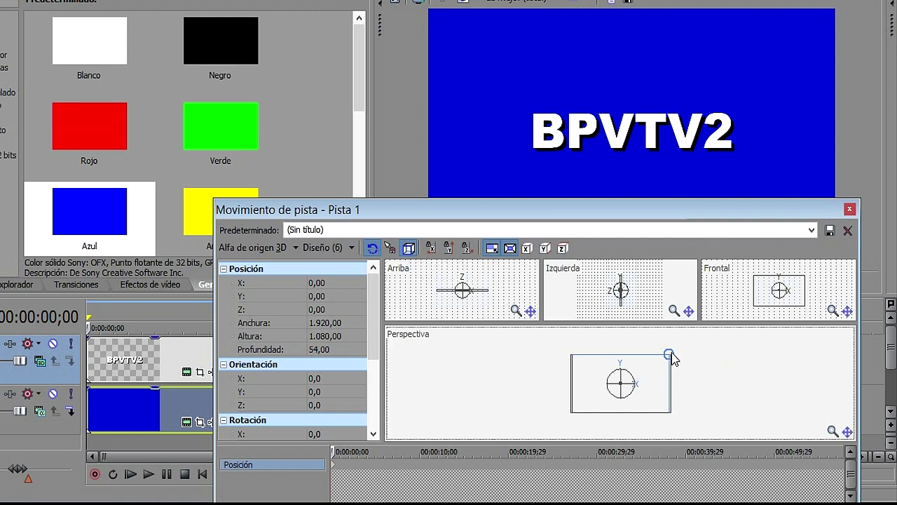
pyautogui.moveTo(674, 358); pyautogui.dragTo(692, 352)
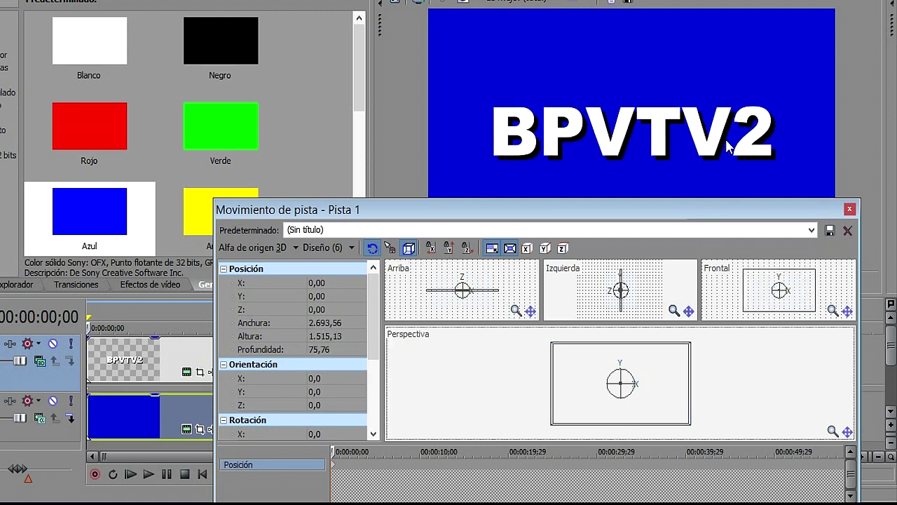
pyautogui.moveTo(692, 344); pyautogui.dragTo(701, 339)
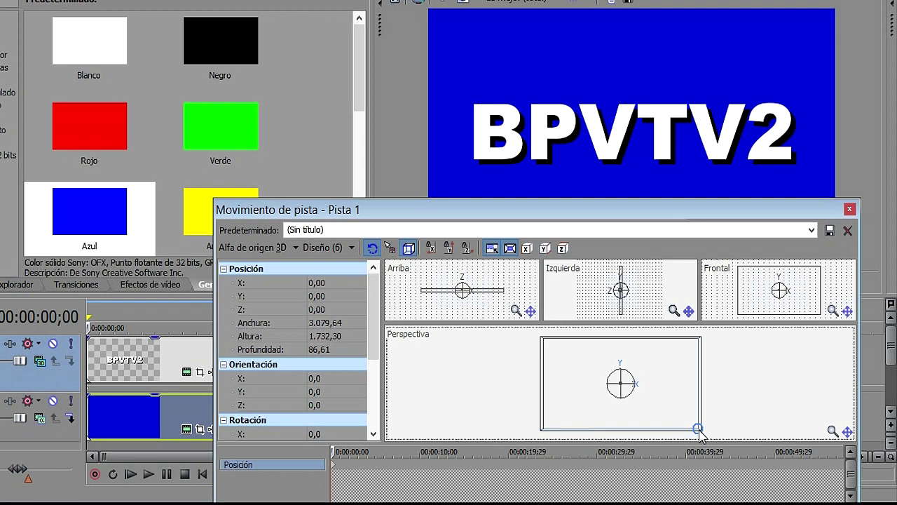
# Try out 3D rotations of the title in the different views, tipping it almost flat and partly upright again.
pyautogui.moveTo(635, 383); pyautogui.dragTo(619, 334)
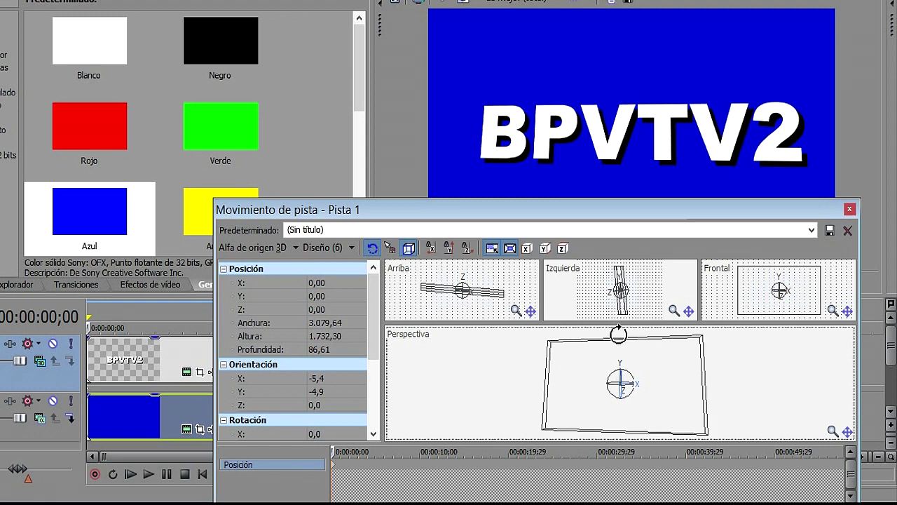
pyautogui.moveTo(623, 272)
pyautogui.mouseDown()
pyautogui.moveTo(637, 273)
pyautogui.moveTo(622, 279)
pyautogui.moveTo(624, 289)
pyautogui.mouseUp()
pyautogui.moveTo(607, 209); pyautogui.dragTo(226, 70)
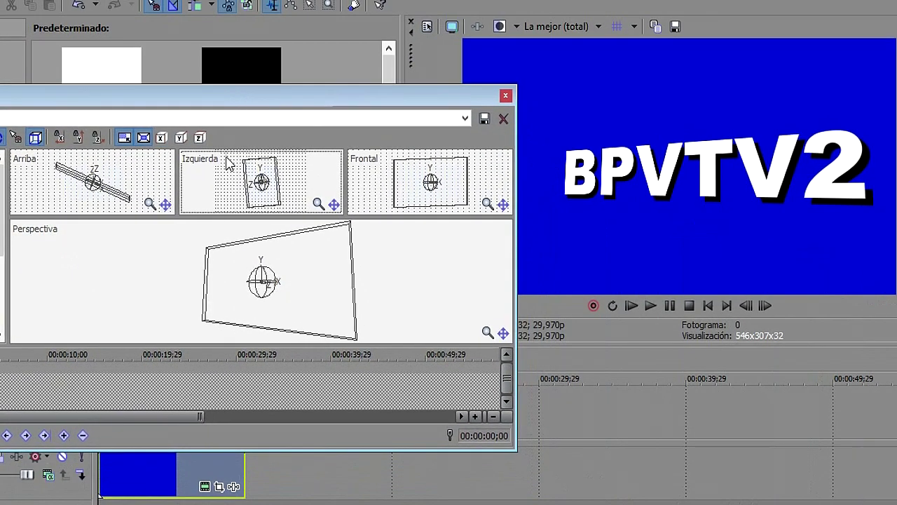
pyautogui.moveTo(260, 181); pyautogui.dragTo(432, 180)
pyautogui.click(92, 172)
pyautogui.moveTo(92, 172)
pyautogui.mouseDown()
pyautogui.moveTo(94, 216)
pyautogui.moveTo(94, 172)
pyautogui.mouseUp()
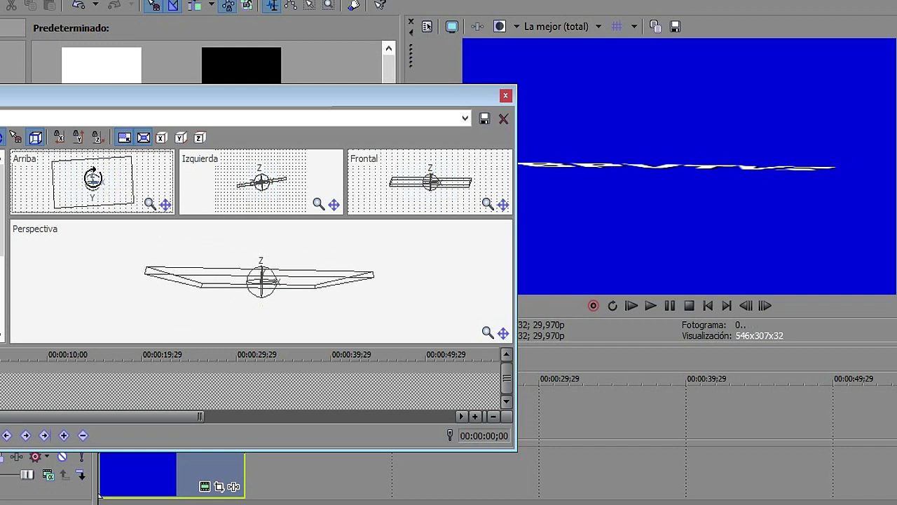
pyautogui.moveTo(93, 168); pyautogui.dragTo(105, 23)
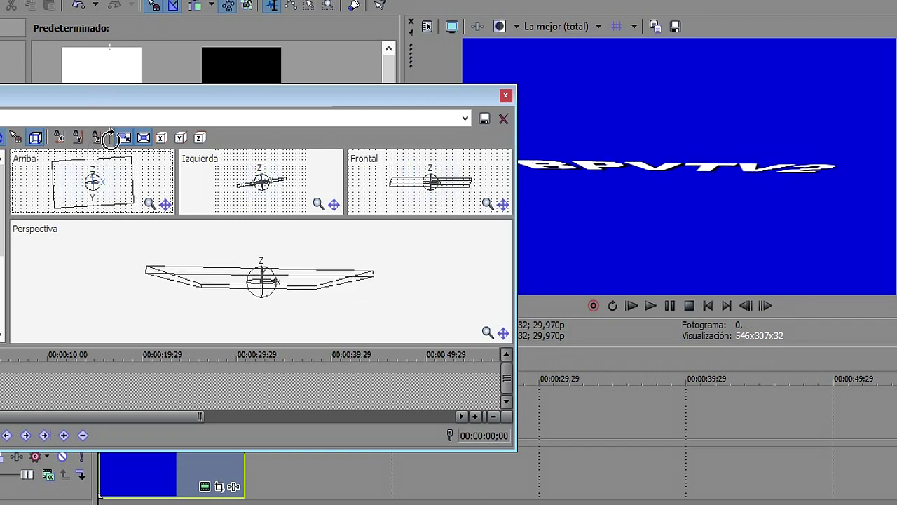
pyautogui.moveTo(95, 179); pyautogui.dragTo(97, 140)
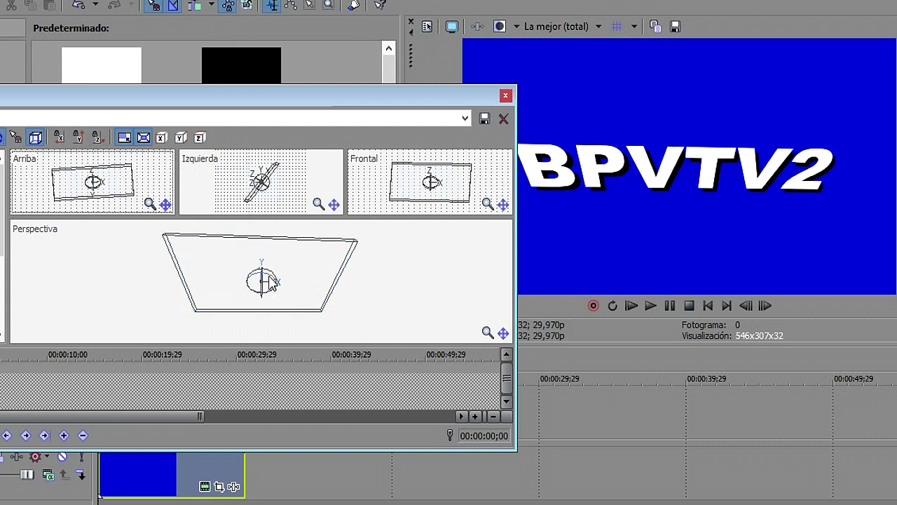
# At the timeline start, slant the title downward with orientation 2,2; -32,1; 33,6, width 2.785,45, and position X -116,76, Y 262,70.
pyautogui.moveTo(277, 275); pyautogui.dragTo(280, 294)
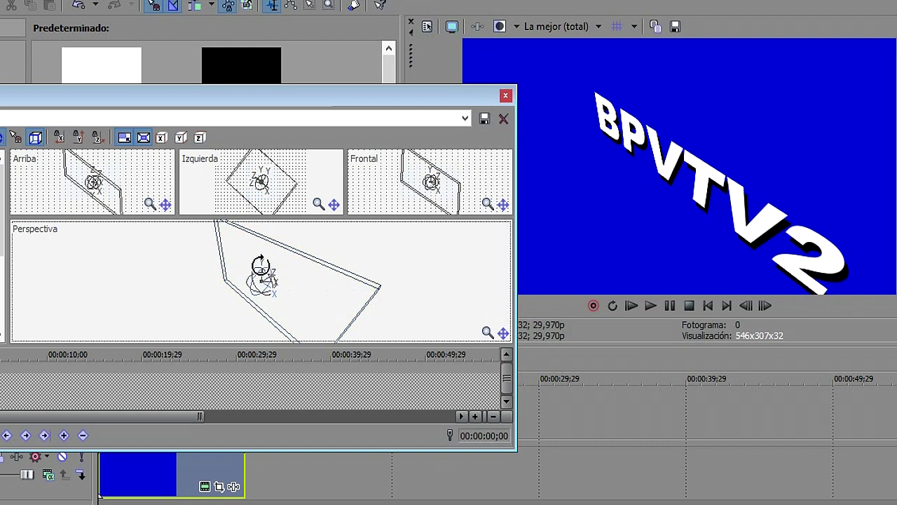
pyautogui.moveTo(261, 264); pyautogui.dragTo(306, 232)
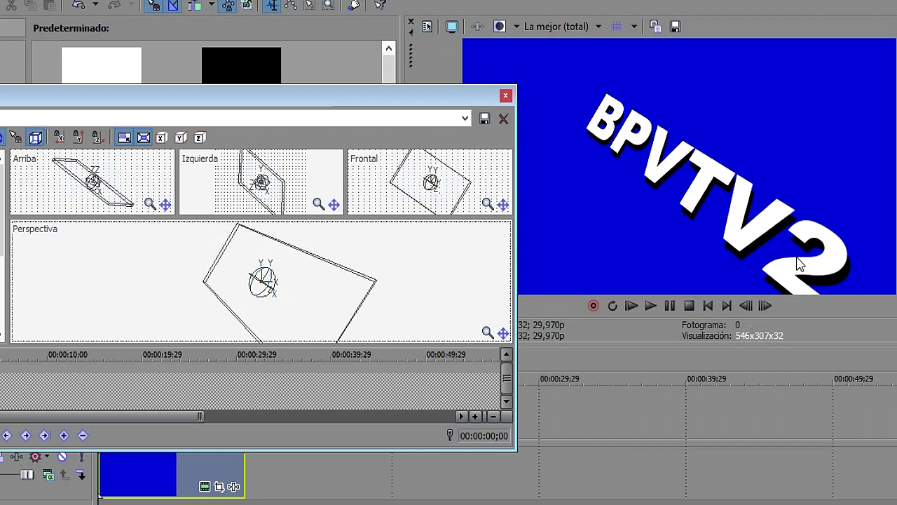
pyautogui.moveTo(306, 308)
pyautogui.mouseDown()
pyautogui.moveTo(287, 280)
pyautogui.moveTo(301, 293)
pyautogui.mouseUp()
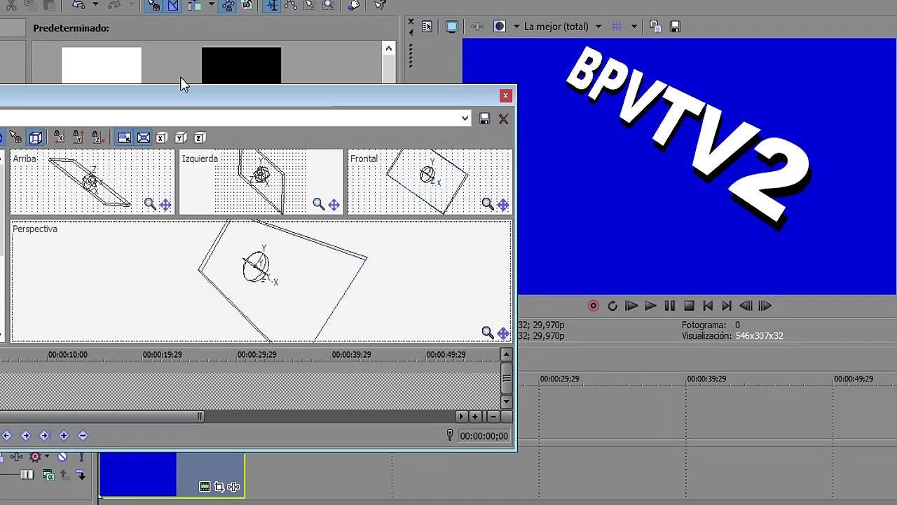
pyautogui.moveTo(190, 102); pyautogui.dragTo(238, 122)
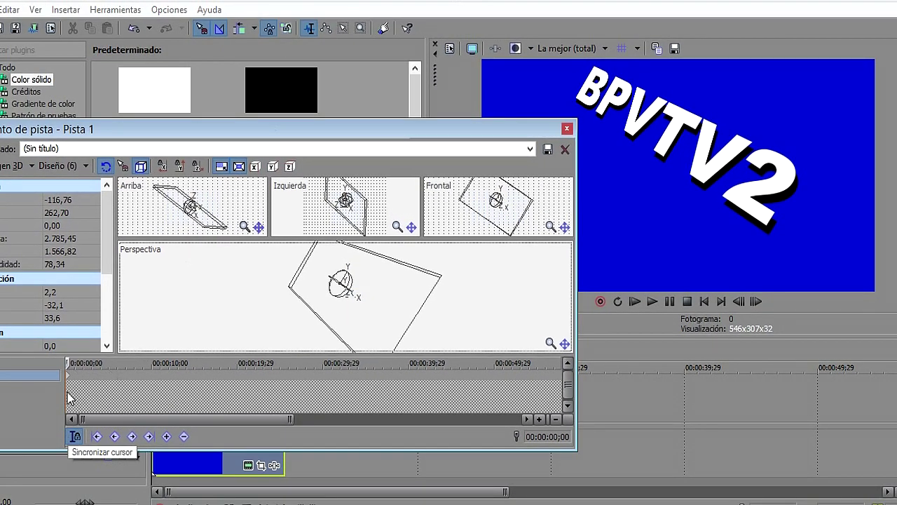
# Add a motion keyframe at 00:00:04;01 with orientation 7,7; -2,7; -22,6 and position X 58,38, Y -14,59, and close track motion from the timeline start.
pyautogui.press('space')
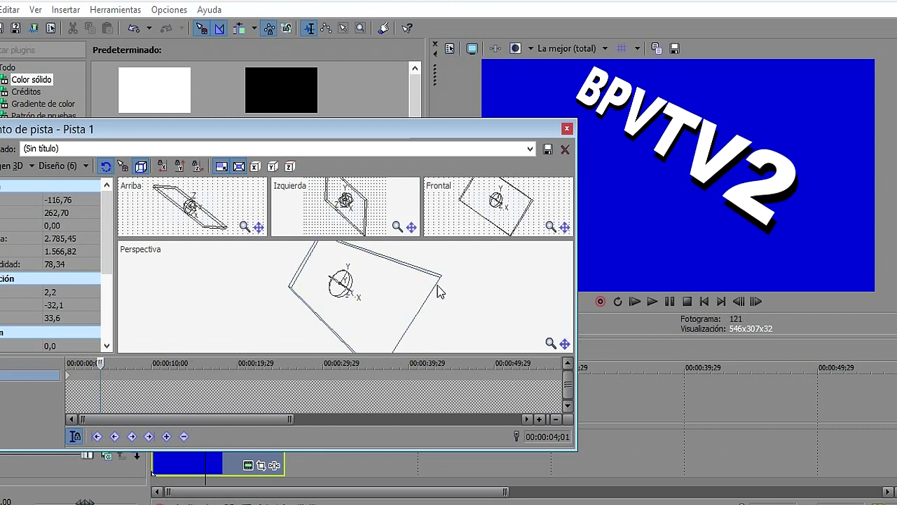
pyautogui.click(350, 289)
pyautogui.moveTo(351, 289); pyautogui.dragTo(329, 319)
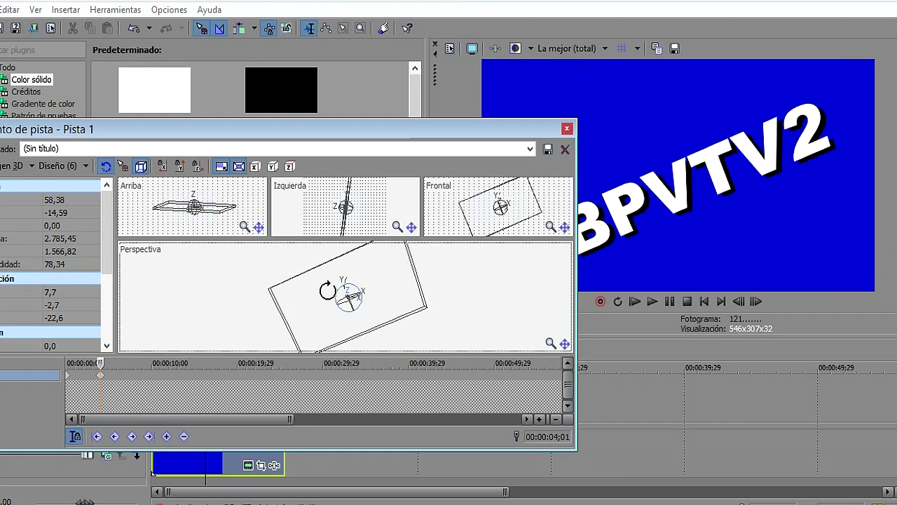
pyautogui.moveTo(100, 363); pyautogui.dragTo(66, 362)
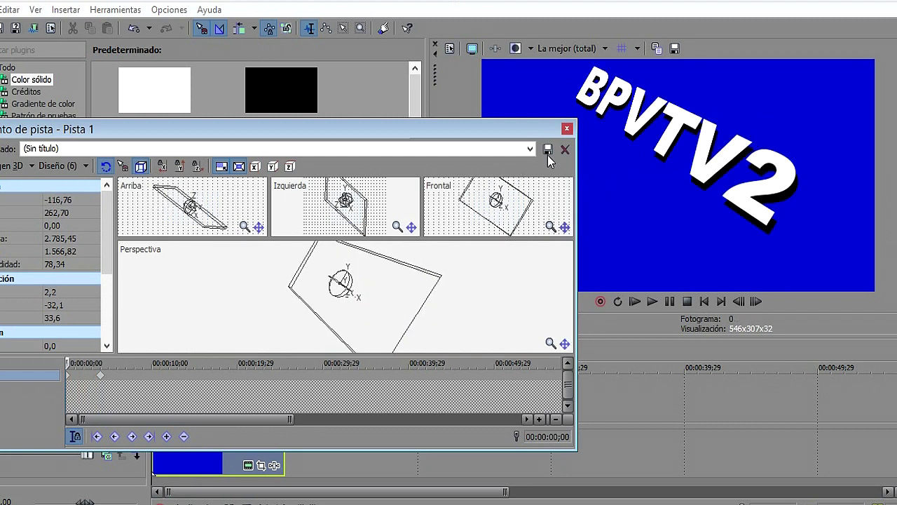
pyautogui.click(567, 130)
# Play the title's movement from the timeline start and again from 00:00:03;10 to examine the animation.
pyautogui.click(652, 301)
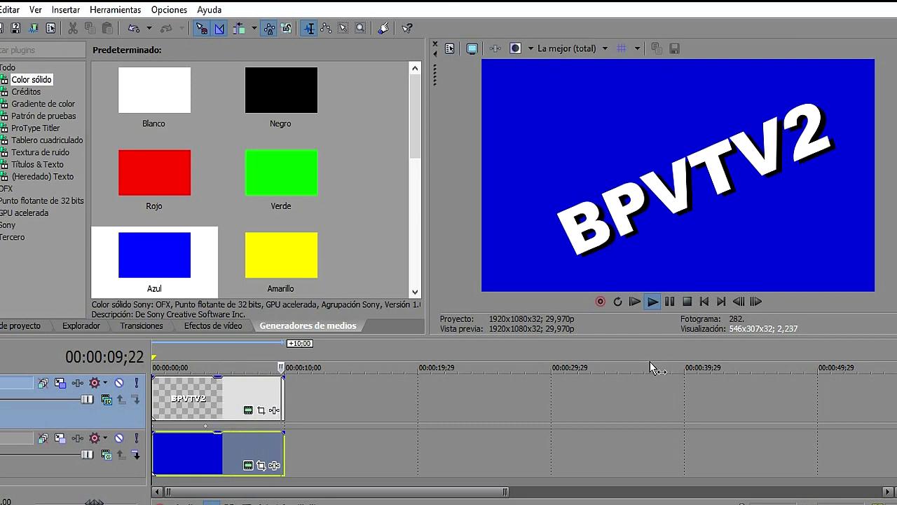
pyautogui.click(672, 301)
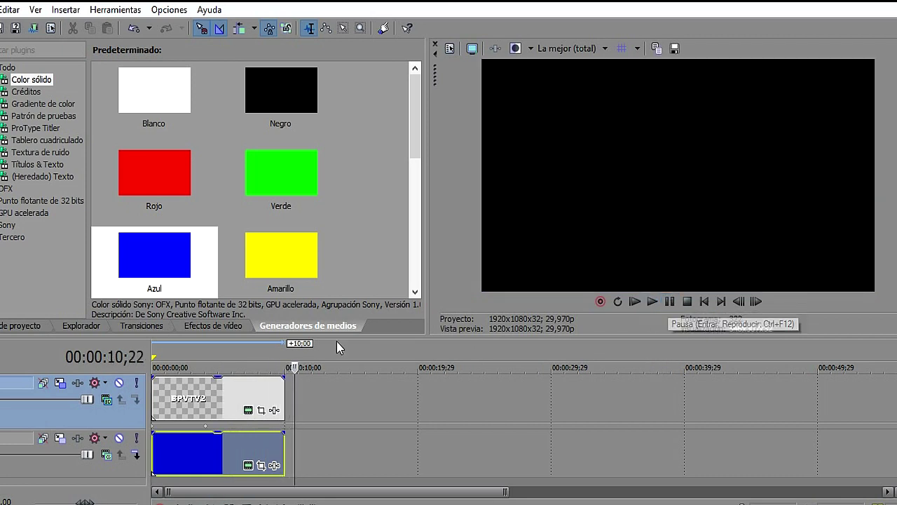
pyautogui.click(220, 349)
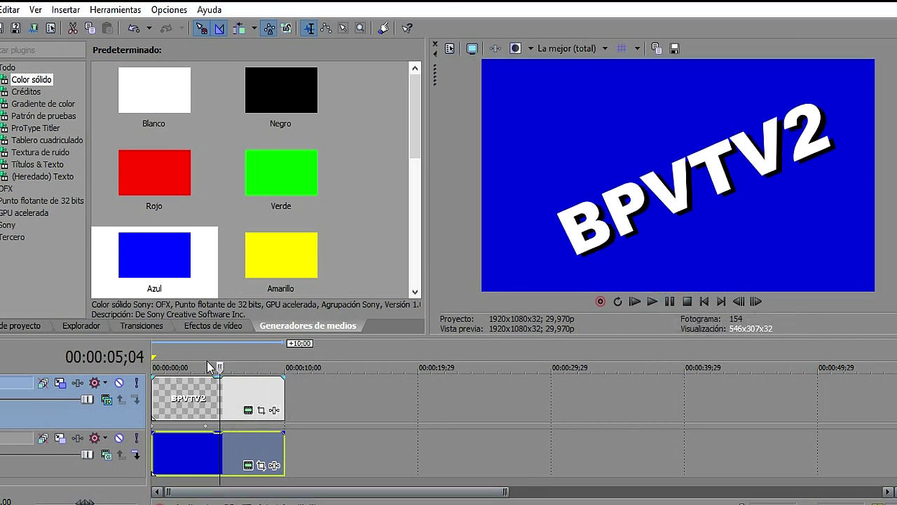
pyautogui.click(195, 350)
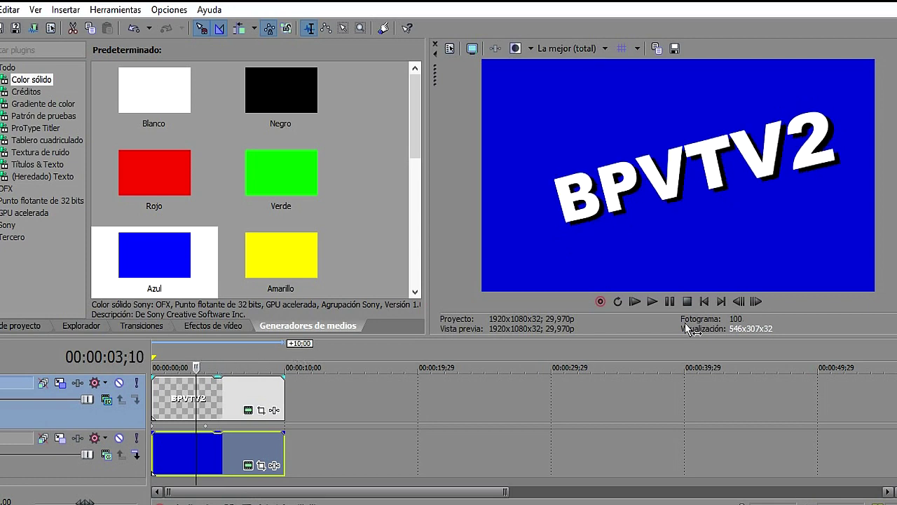
pyautogui.click(652, 301)
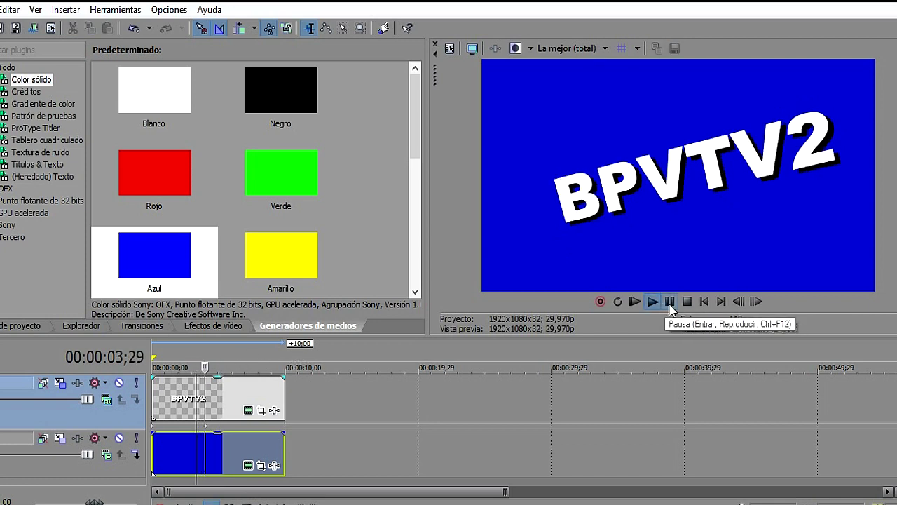
pyautogui.click(670, 303)
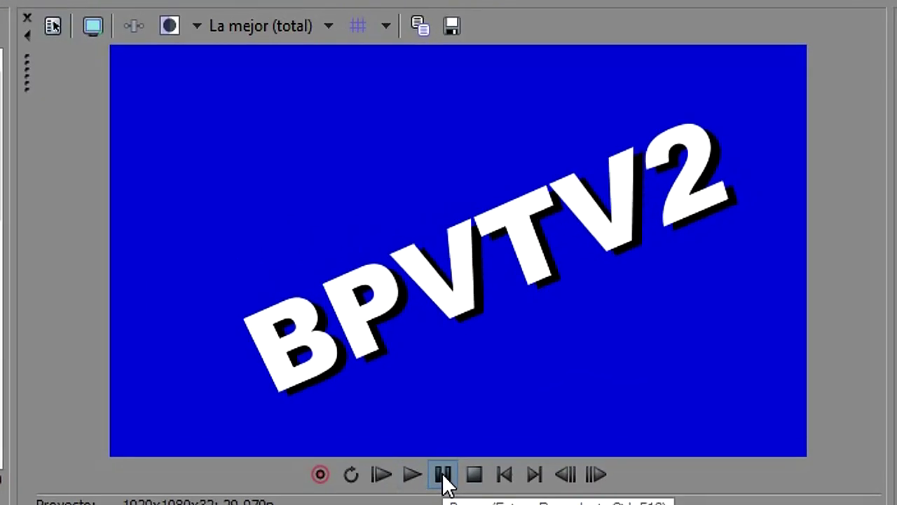